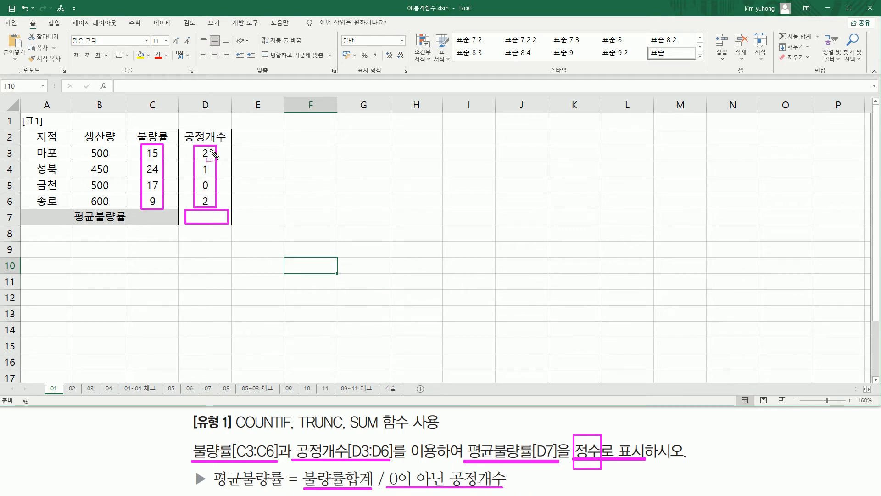
pyautogui.moveTo(387, 473)
pyautogui.mouseDown()
pyautogui.moveTo(416, 488)
pyautogui.moveTo(447, 488)
pyautogui.mouseUp()
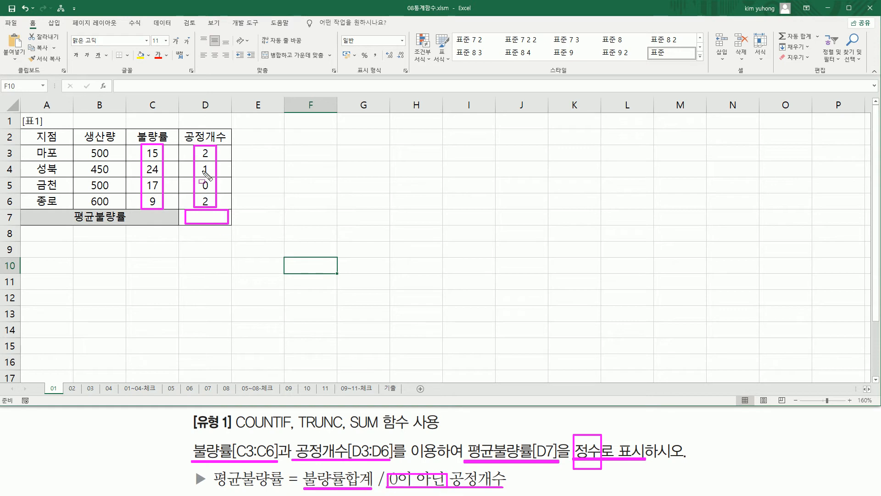
pyautogui.moveTo(198, 186); pyautogui.dragTo(212, 186)
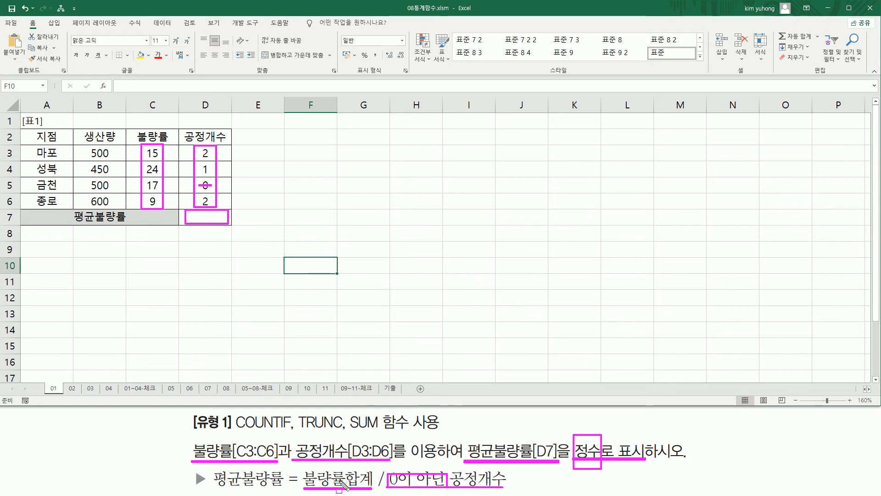
pyautogui.moveTo(350, 429); pyautogui.dragTo(378, 429)
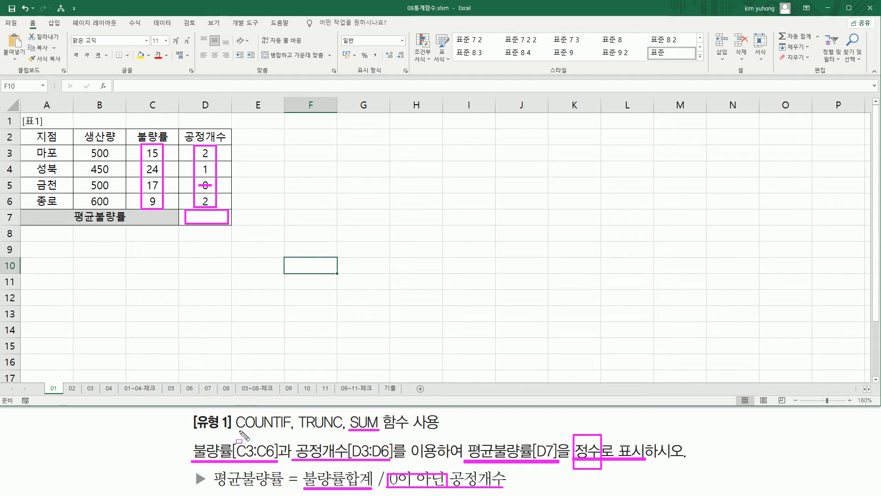
pyautogui.moveTo(235, 429); pyautogui.dragTo(290, 429)
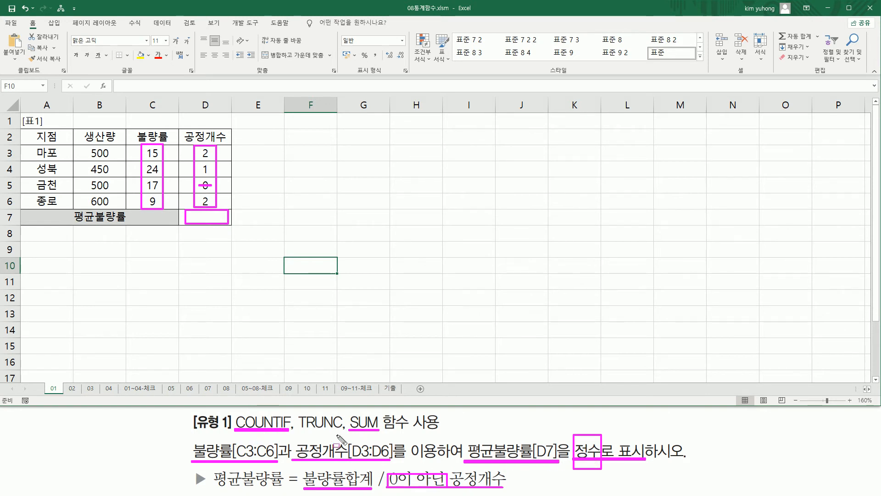
pyautogui.moveTo(297, 431); pyautogui.dragTo(340, 430)
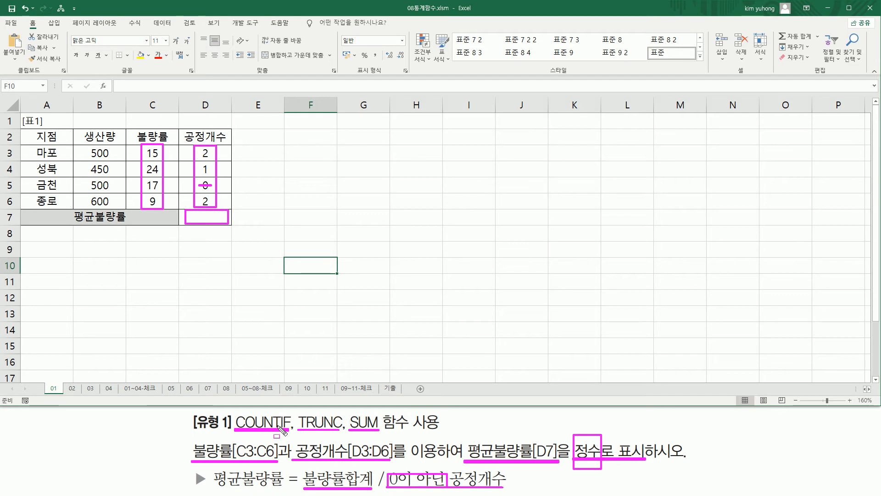
pyautogui.press('Escape')
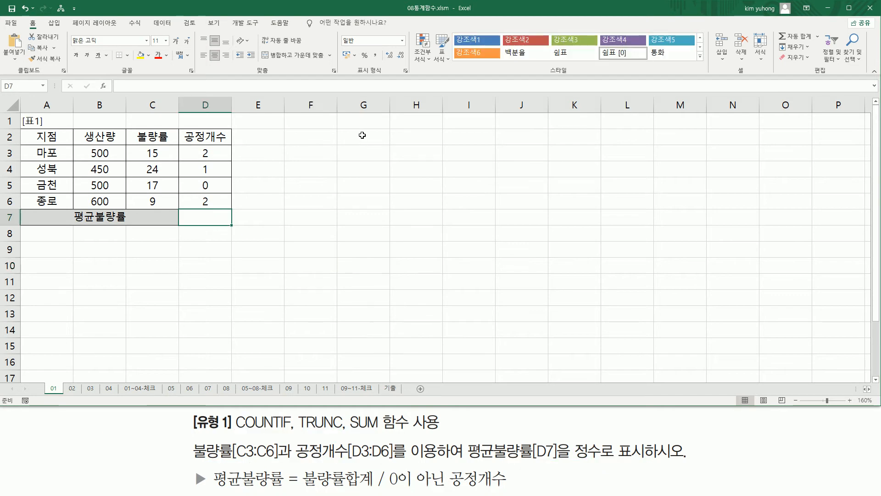
# Enter the syntax note COUNTIF( 조건범위, "조건" ) as plain text in cell G2
pyautogui.click(361, 134)
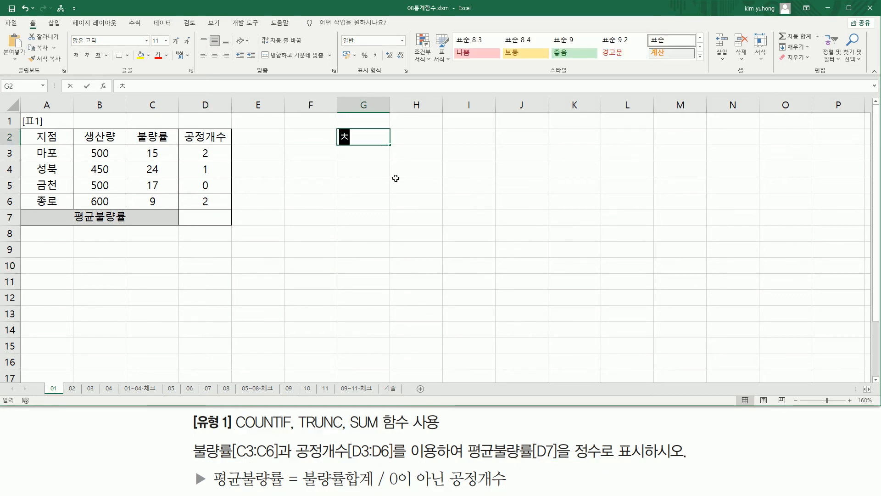
pyautogui.write('ㅊ')
pyautogui.press('BackSpace')
pyautogui.write('COUNTIF(')
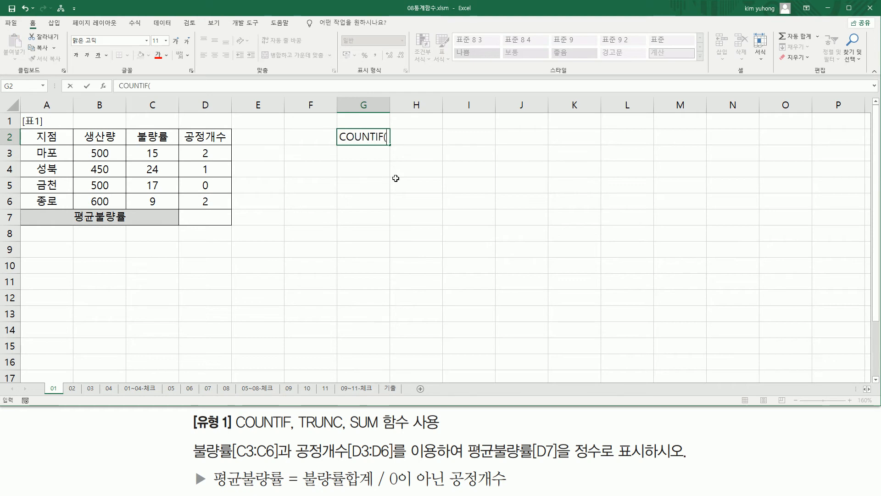
pyautogui.write('ㅂ')
pyautogui.press('BackSpace')
pyautogui.write('조건범')
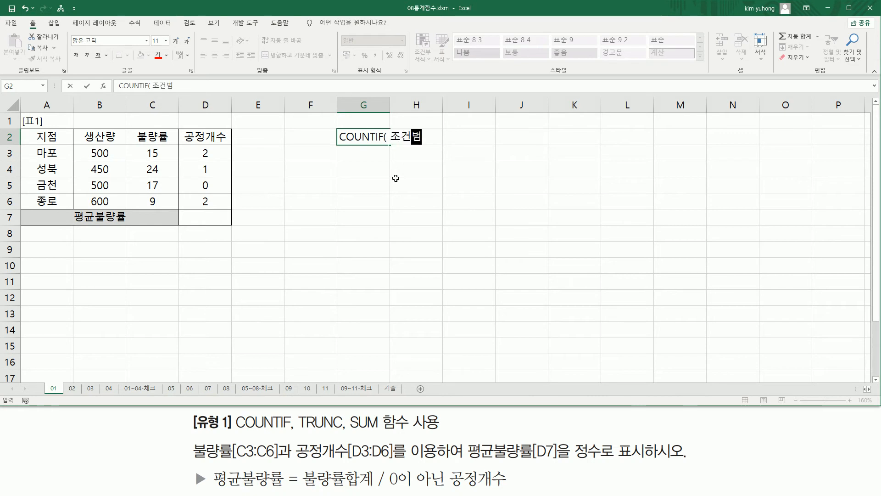
pyautogui.write('위, "조건"')
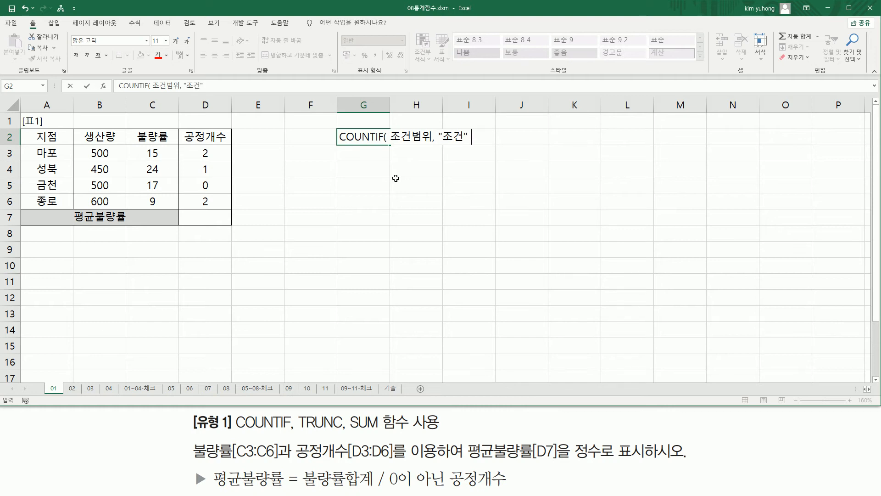
pyautogui.press('Return')
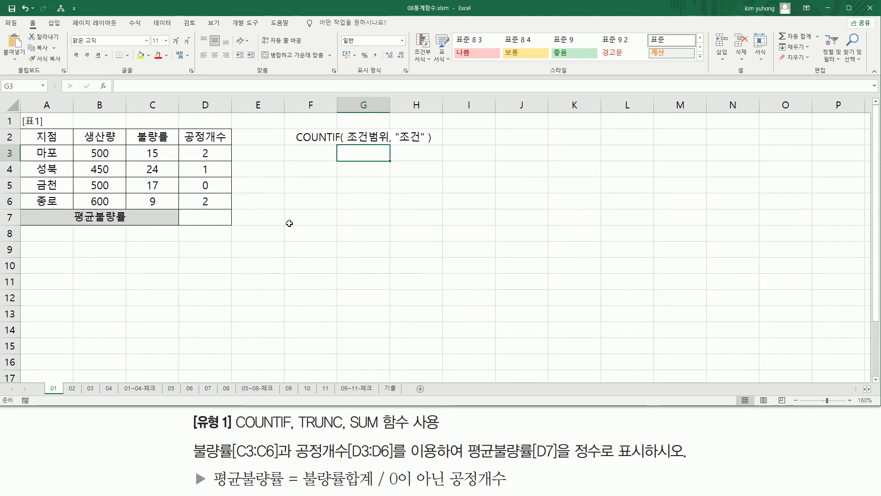
# Start a COUNTIF formula in cell D7 with D3:D6 as its range
pyautogui.click(246, 202)
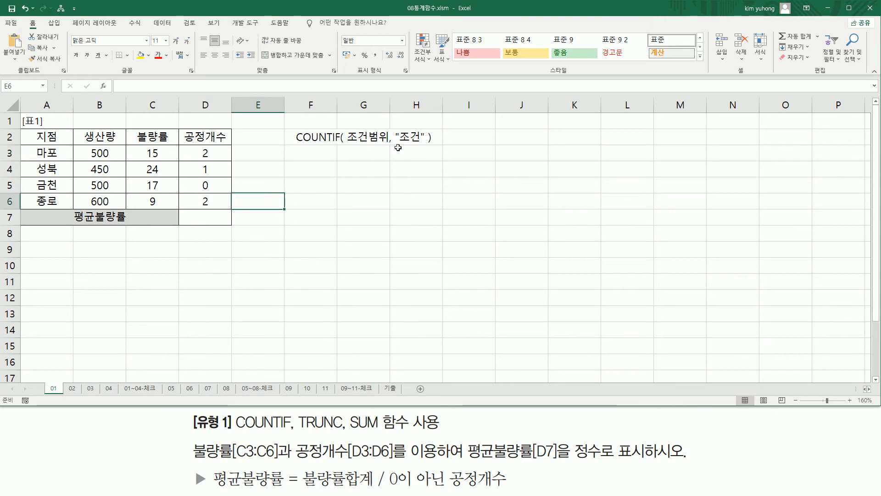
pyautogui.click(223, 217)
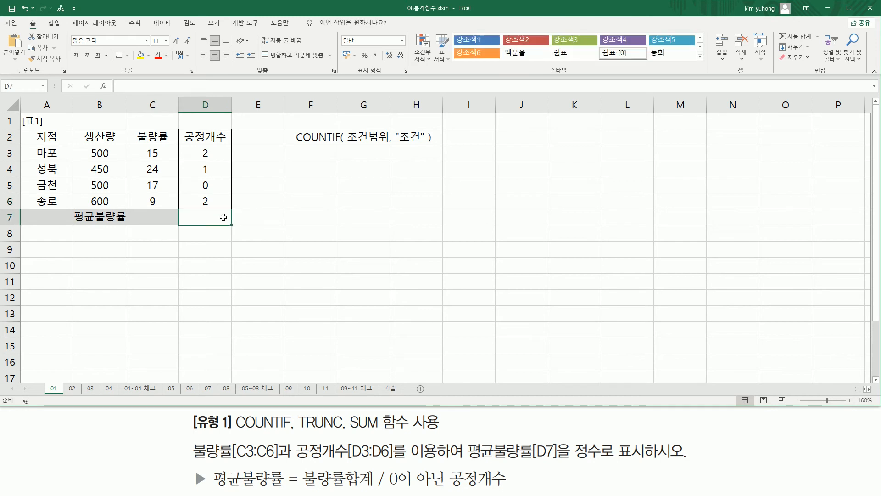
pyautogui.write('=')
pyautogui.write('ㅊ')
pyautogui.press('BackSpace')
pyautogui.press('BackSpace')
pyautogui.write('C')
pyautogui.press('BackSpace')
pyautogui.write('=COUNTIF')
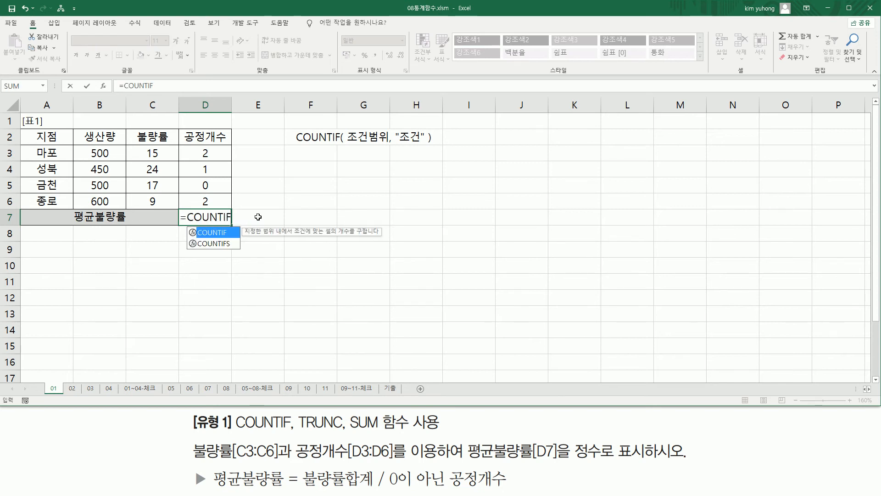
pyautogui.press('Tab')
pyautogui.moveTo(198, 150); pyautogui.dragTo(205, 201)
# Complete the COUNTIF formula in D7 with the criterion "<>0" and enter it
pyautogui.write(', "')
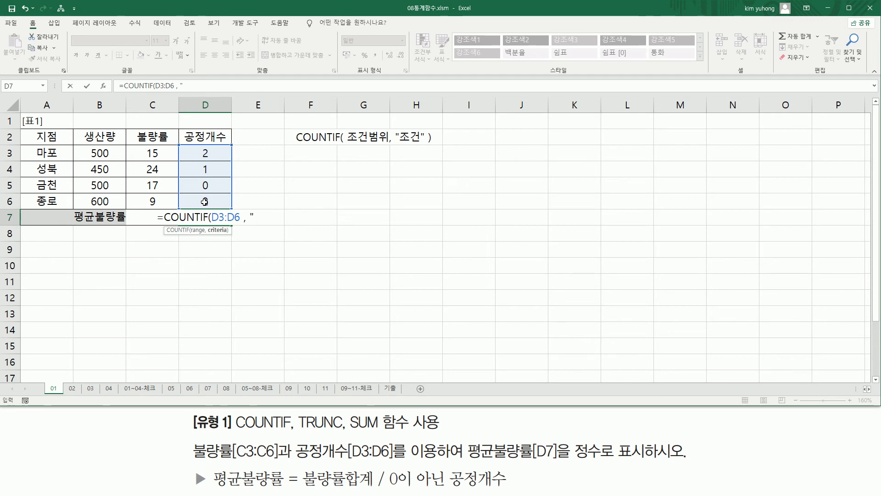
pyautogui.write('0')
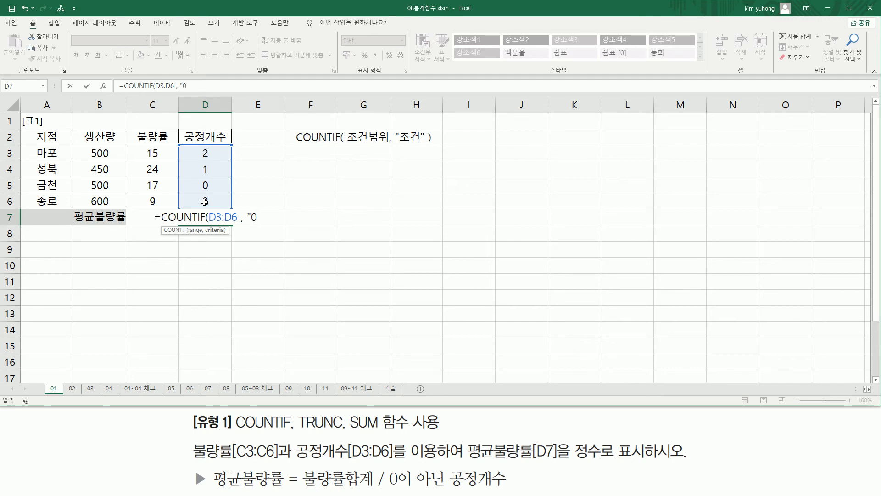
pyautogui.press('BackSpace')
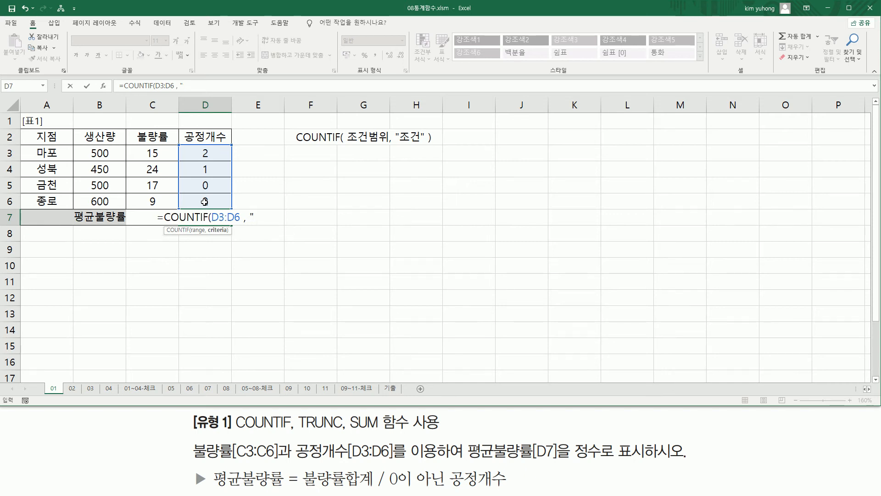
pyautogui.write('<>')
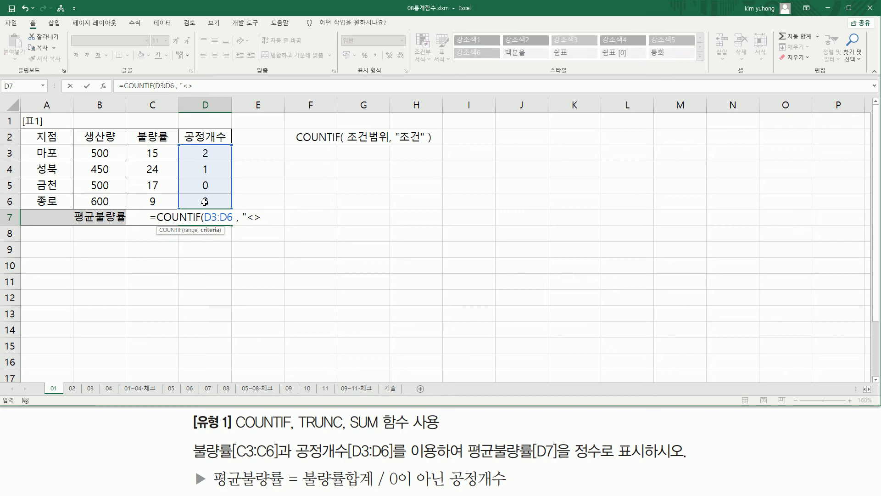
pyautogui.write('0"')
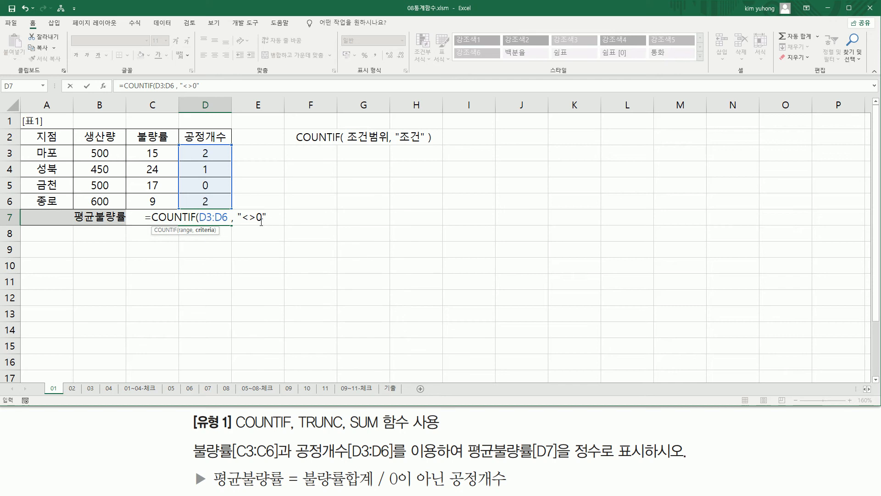
pyautogui.moveTo(243, 218); pyautogui.dragTo(255, 219)
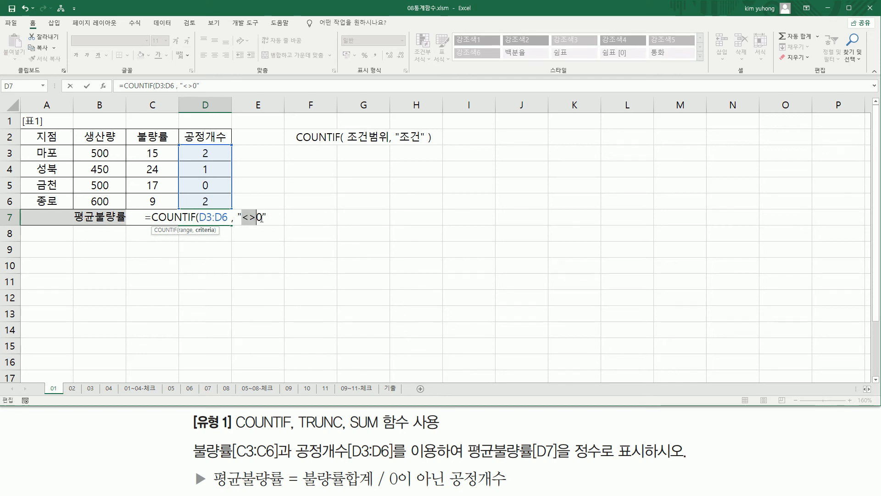
pyautogui.click(272, 219)
pyautogui.write(')')
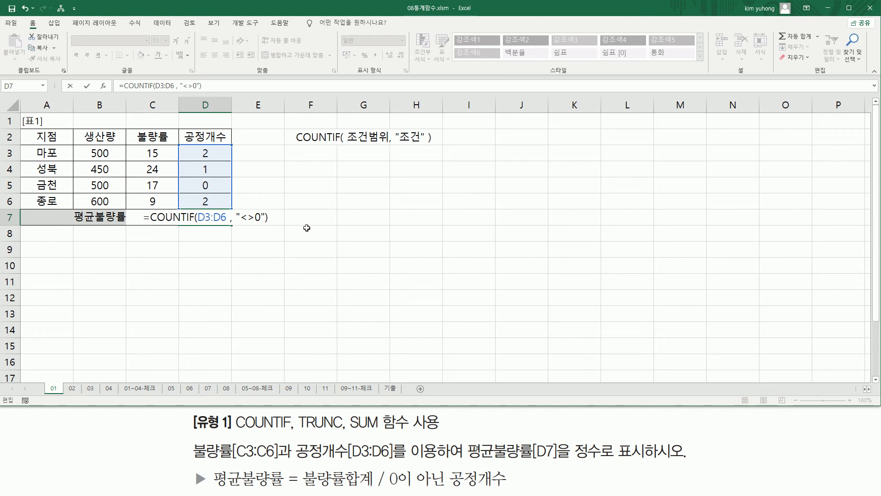
pyautogui.moveTo(199, 224); pyautogui.dragTo(260, 225)
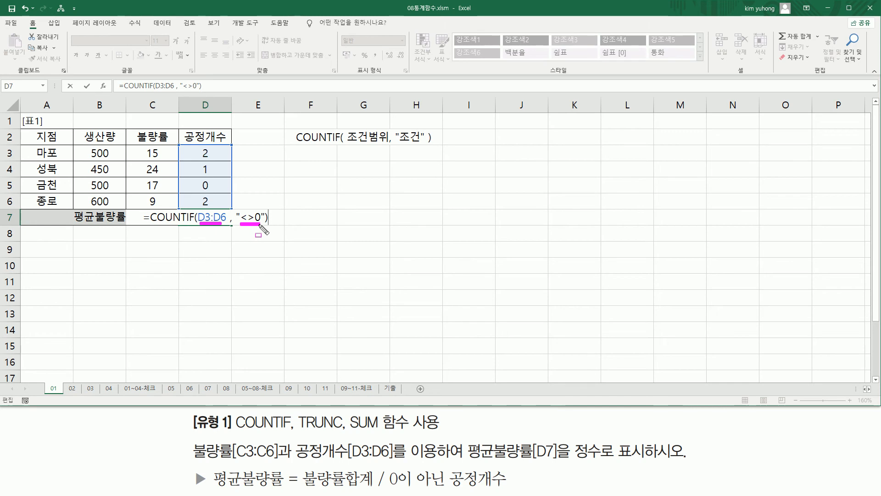
pyautogui.moveTo(152, 224); pyautogui.dragTo(182, 223)
pyautogui.press('Escape')
pyautogui.press('Return')
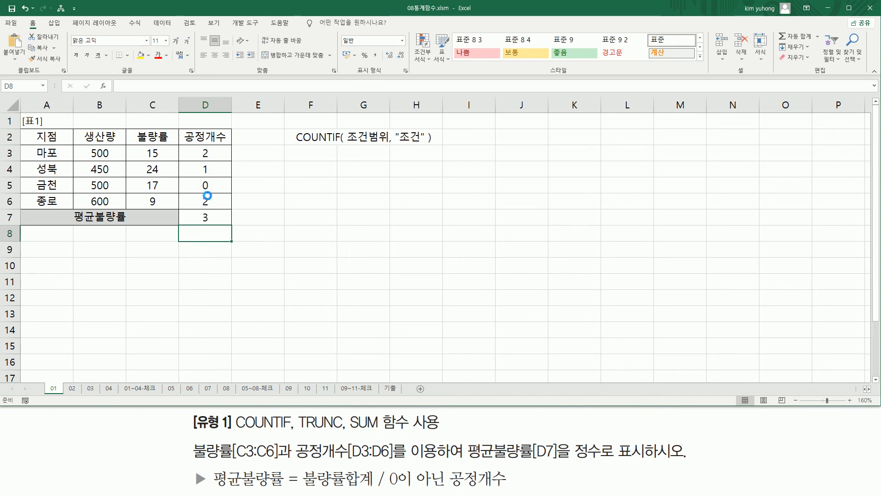
pyautogui.moveTo(199, 196); pyautogui.dragTo(215, 205)
pyautogui.moveTo(196, 163); pyautogui.dragTo(219, 175)
pyautogui.moveTo(199, 146); pyautogui.dragTo(200, 147)
pyautogui.moveTo(200, 211); pyautogui.dragTo(214, 234)
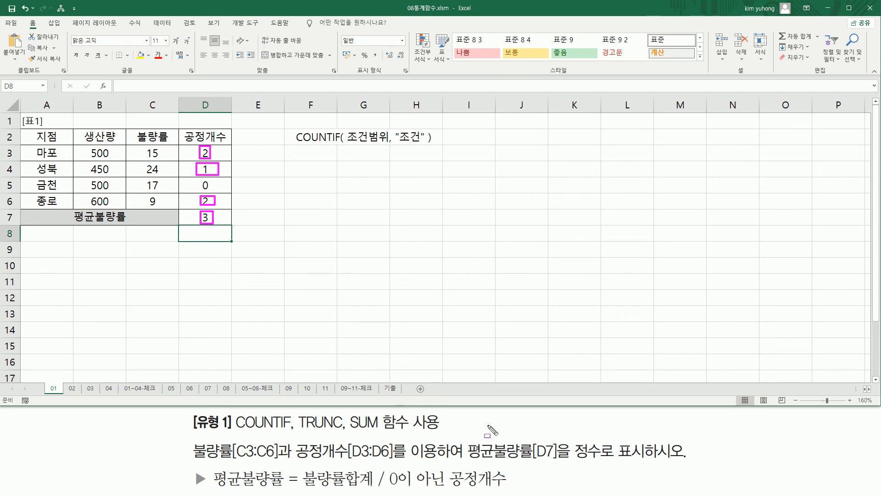
pyautogui.moveTo(385, 487); pyautogui.dragTo(511, 489)
pyautogui.press('Escape')
# Cut the COUNTIF expression out of the formula in D7 and enter =SUM(C3:C6) in its place
pyautogui.click(220, 217)
pyautogui.doubleClick(221, 217)
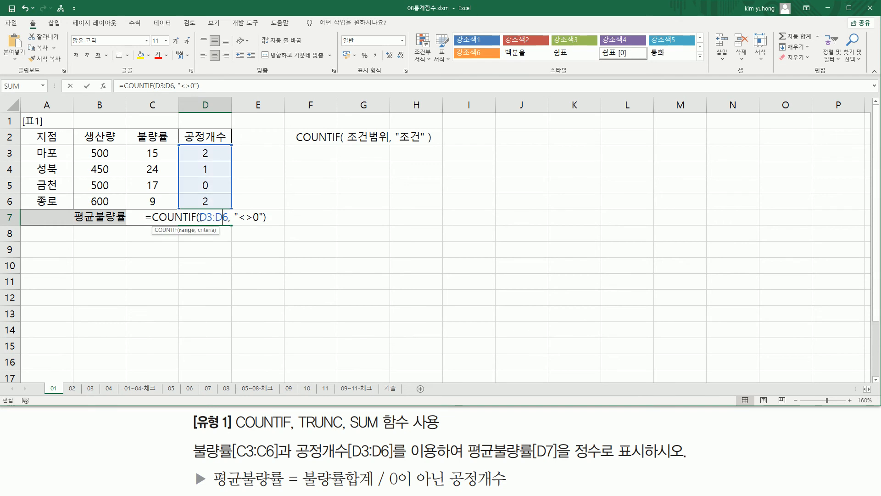
pyautogui.moveTo(153, 217); pyautogui.dragTo(329, 218)
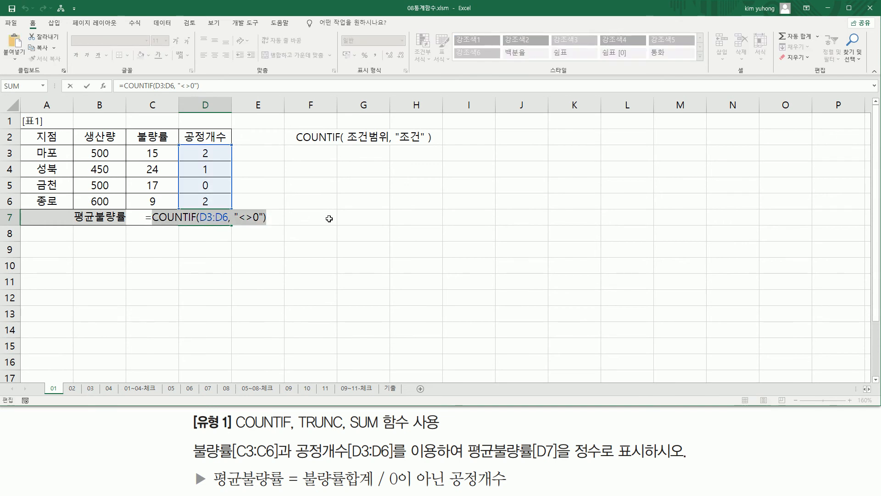
pyautogui.press('BackSpace')
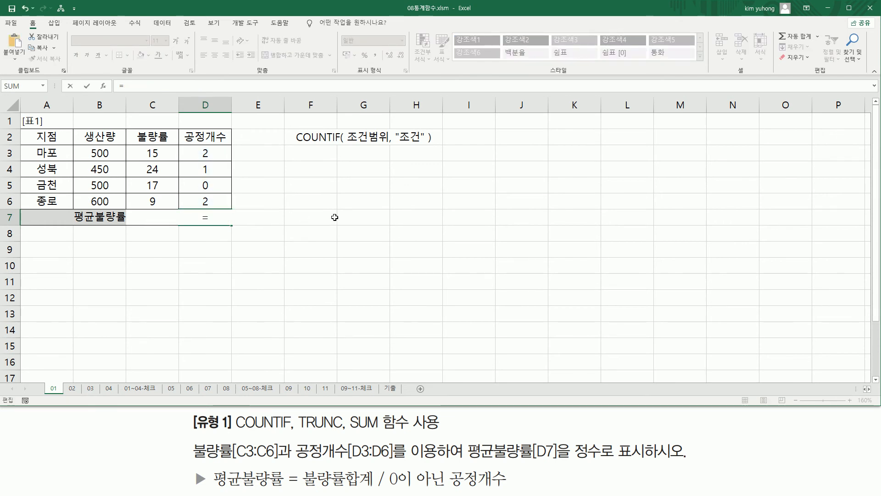
pyautogui.write('SUM')
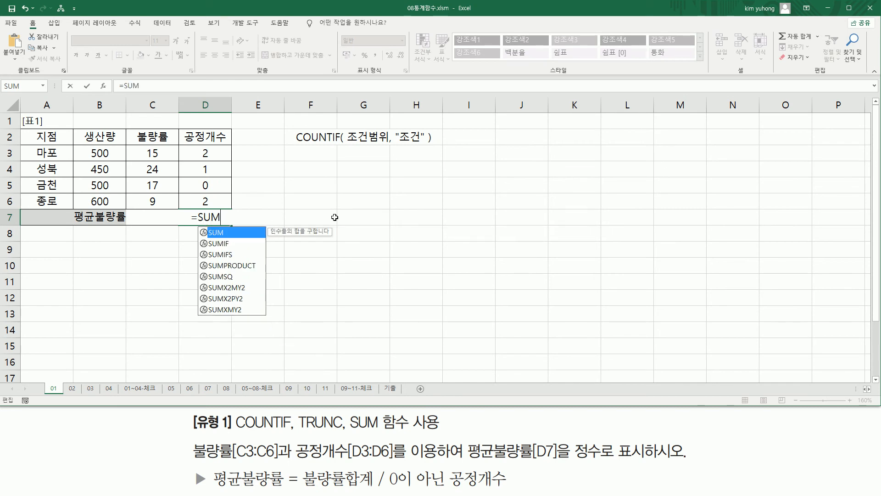
pyautogui.write('(')
pyautogui.moveTo(162, 153); pyautogui.dragTo(161, 205)
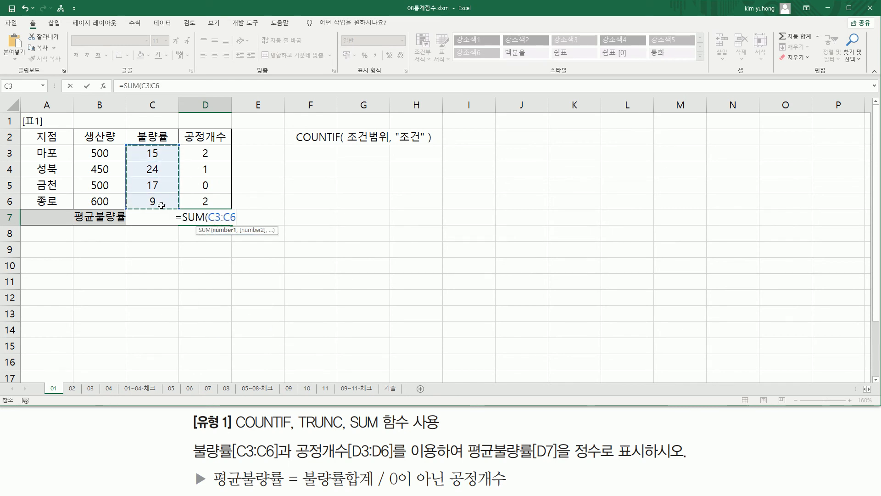
pyautogui.write(')')
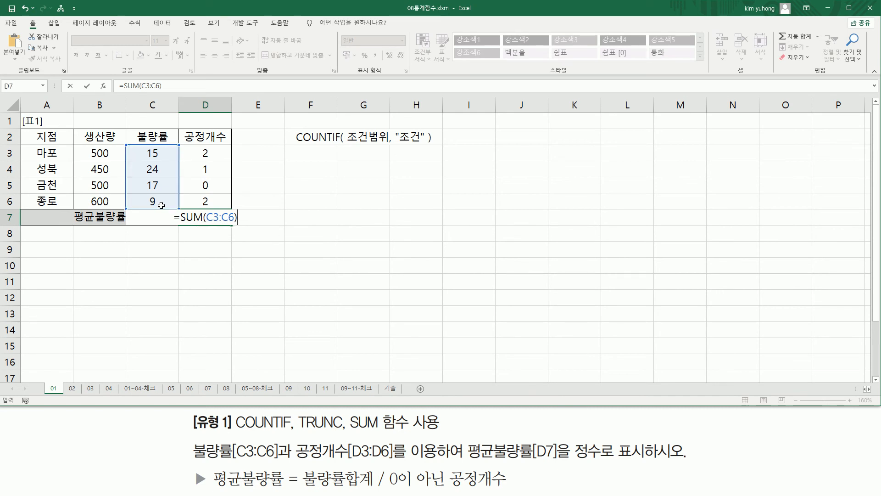
pyautogui.press('Return')
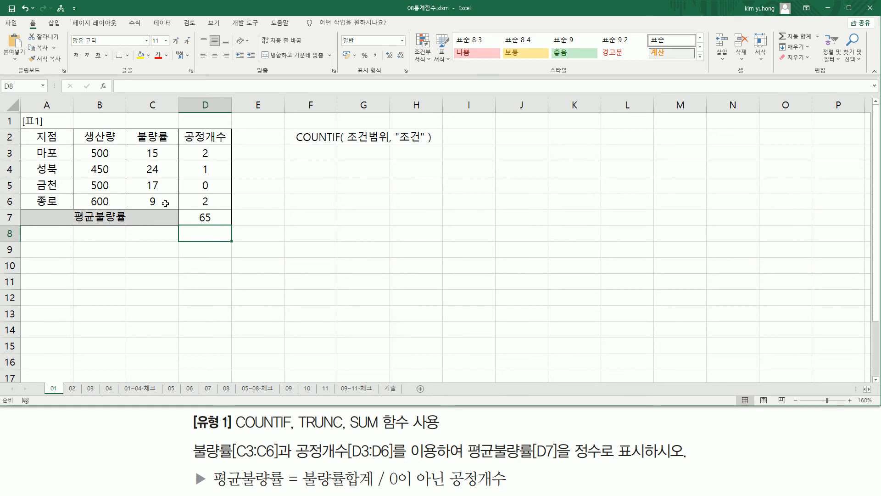
# Extend the formula in D7 to divide the sum by COUNTIF(D3:D6, "<>0")
pyautogui.click(222, 218)
pyautogui.doubleClick(222, 219)
pyautogui.click(246, 217)
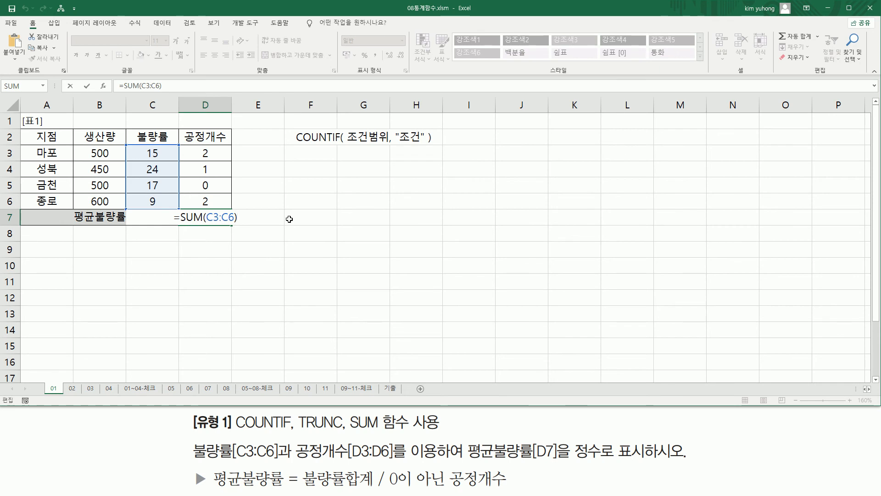
pyautogui.write('/')
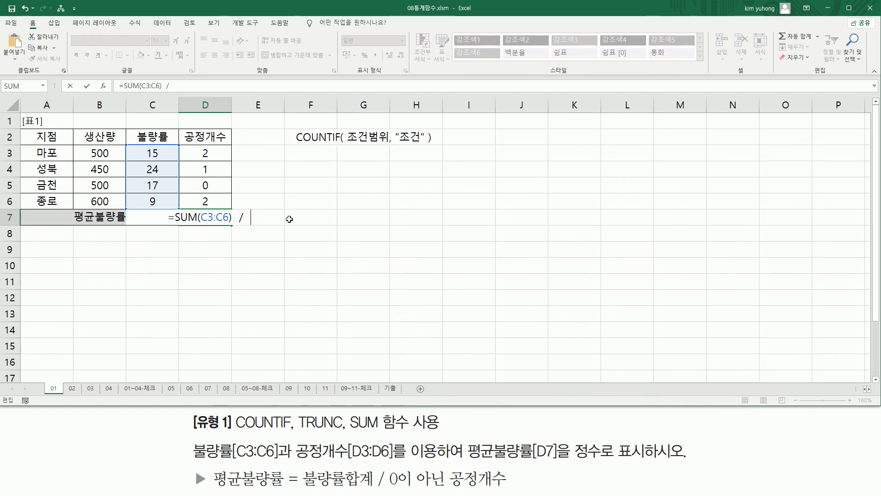
pyautogui.write('COUNTIF(D3:D6, "<>0")')
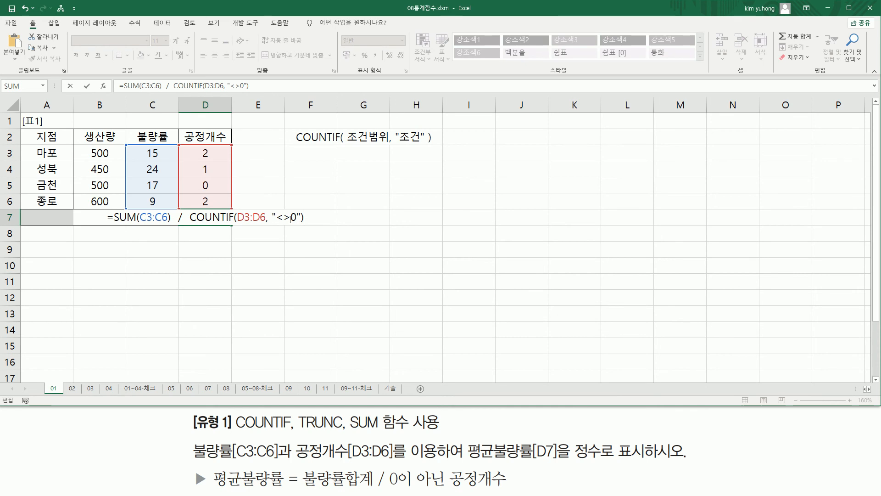
pyautogui.press('Return')
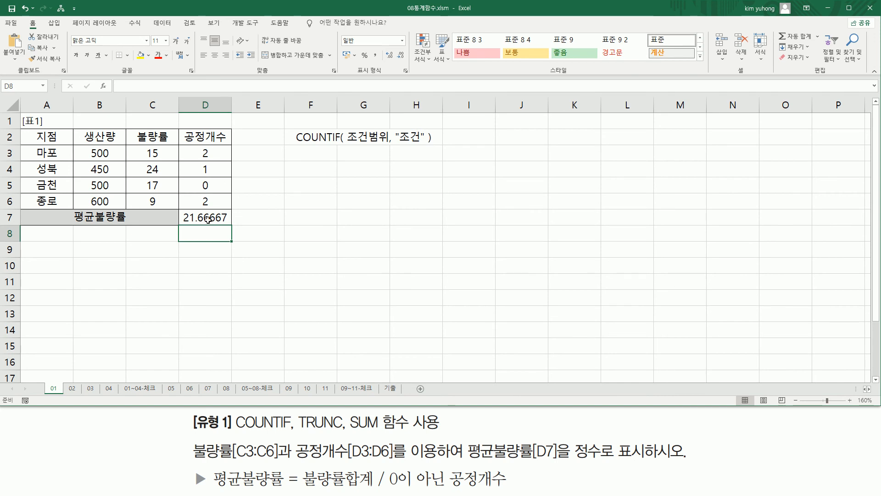
pyautogui.moveTo(572, 438)
pyautogui.mouseDown()
pyautogui.moveTo(601, 463)
pyautogui.moveTo(650, 458)
pyautogui.mouseUp()
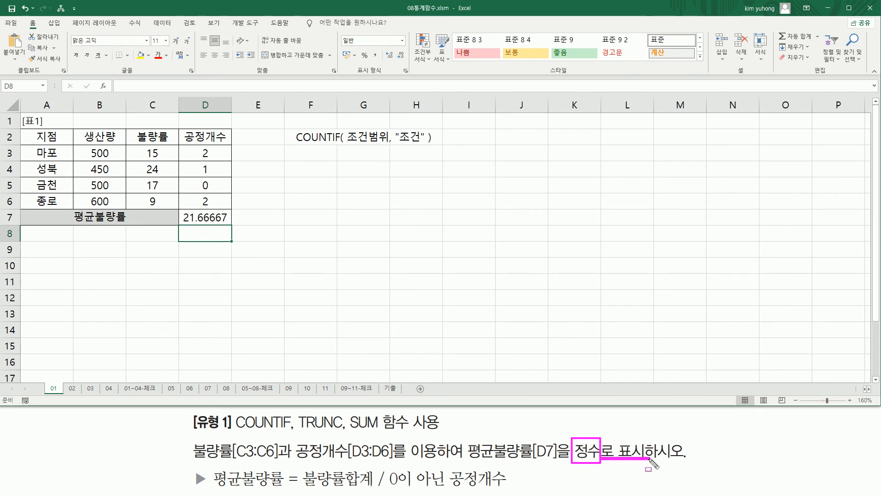
pyautogui.moveTo(299, 430); pyautogui.dragTo(342, 429)
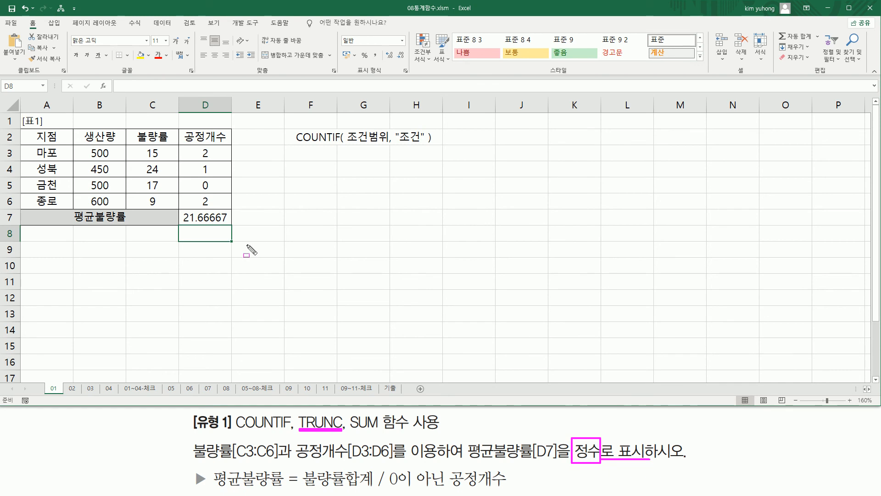
pyautogui.press('Escape')
# Insert TRUNC( before SUM at the start of the formula in D7
pyautogui.click(219, 223)
pyautogui.press('F2')
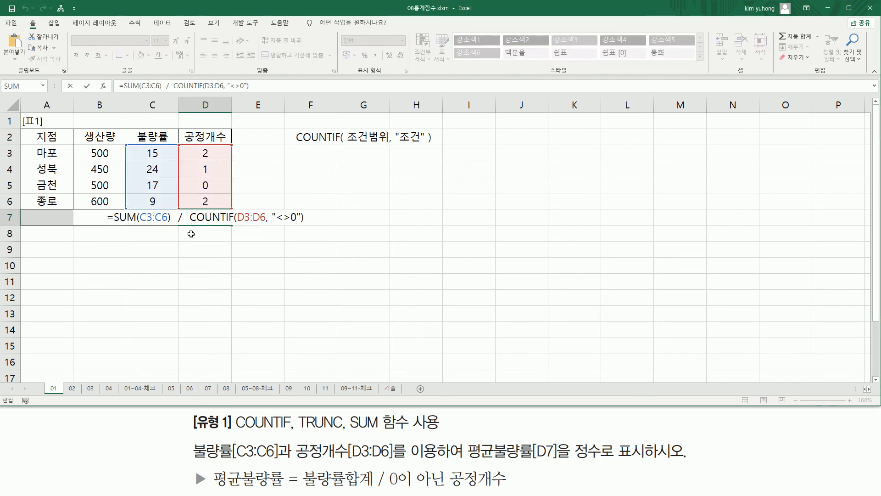
pyautogui.press('Home')
pyautogui.press('Right')
pyautogui.write('TRUN')
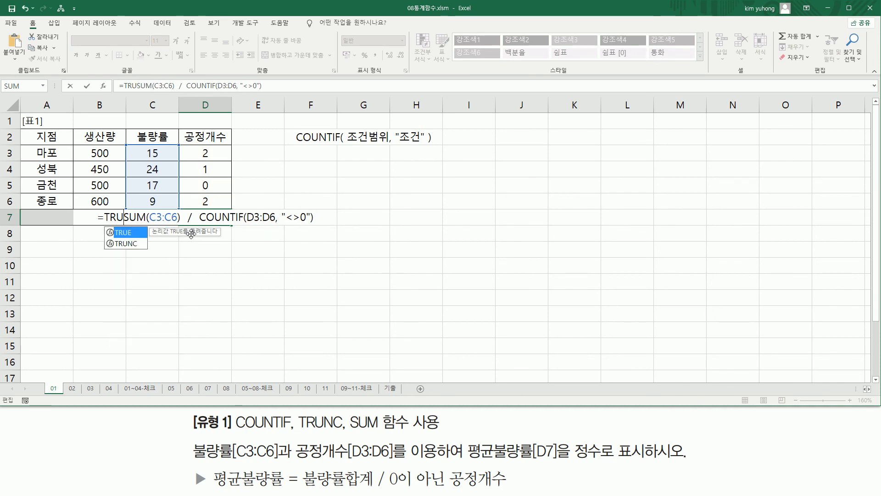
pyautogui.write('(')
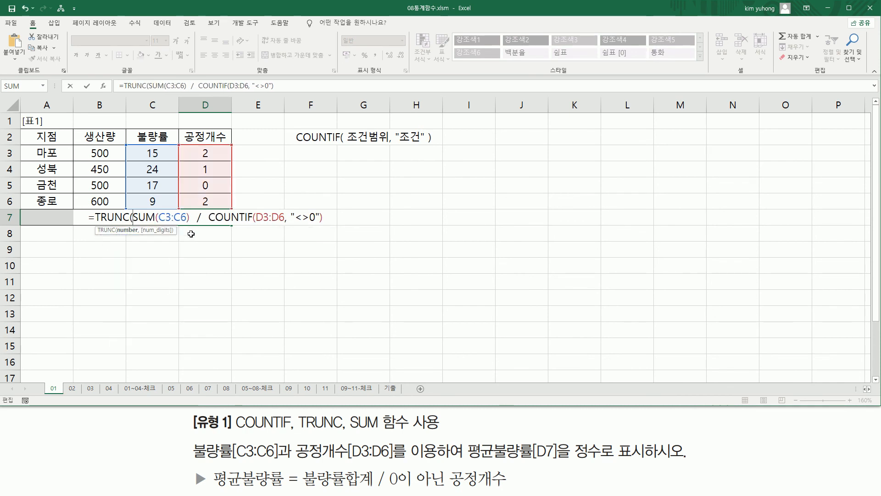
# Complete the TRUNC function in D7 with 0 as its num_digits argument and enter the formula
pyautogui.hotkey('shift', 'End')
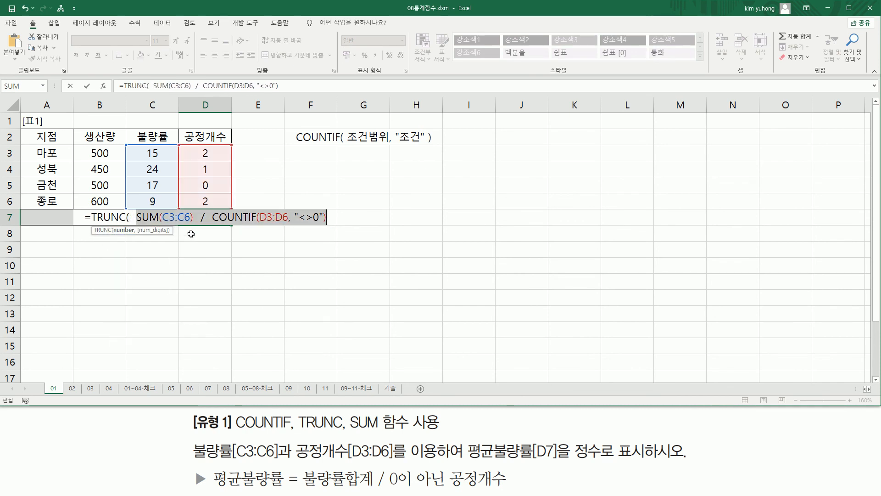
pyautogui.press('End')
pyautogui.write(', ')
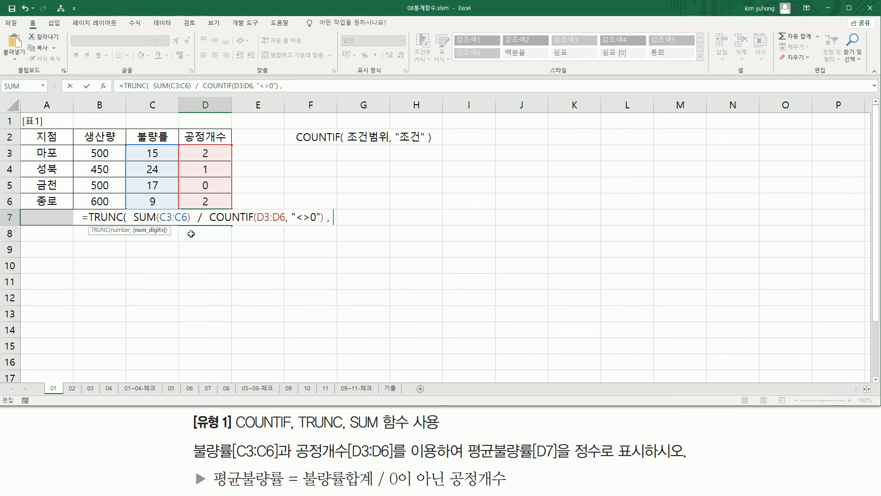
pyautogui.write('0')
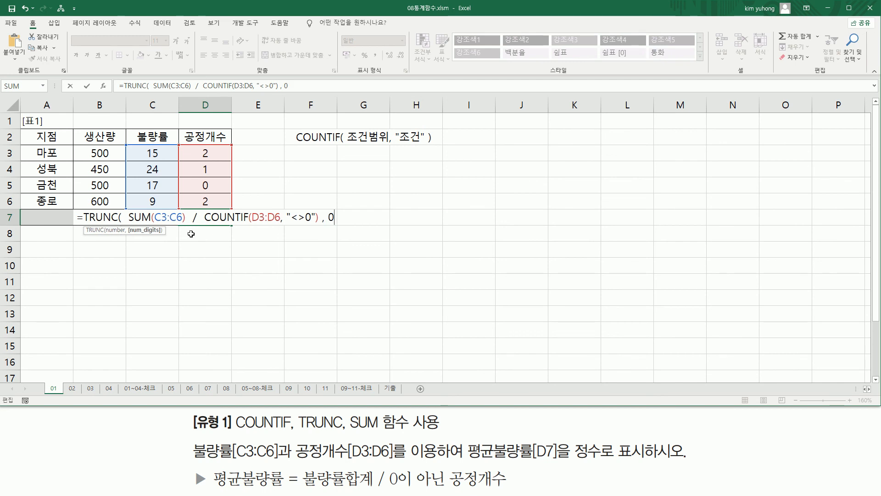
pyautogui.write(' )')
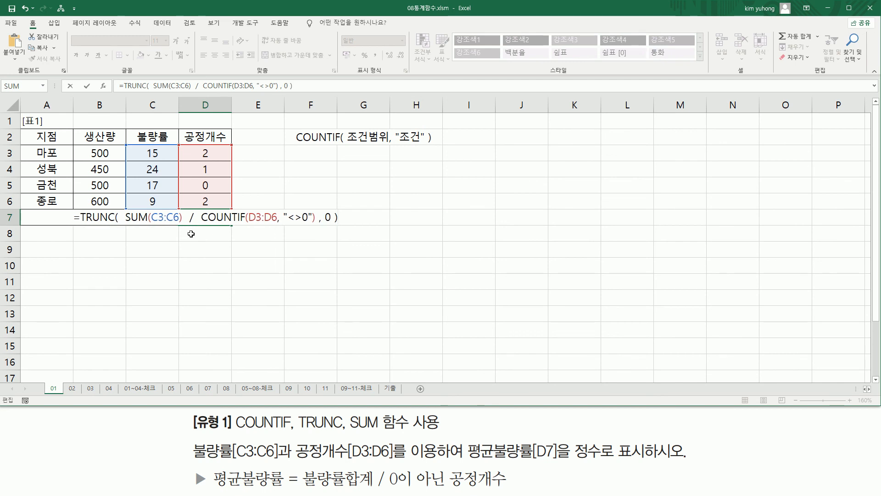
pyautogui.press('Return')
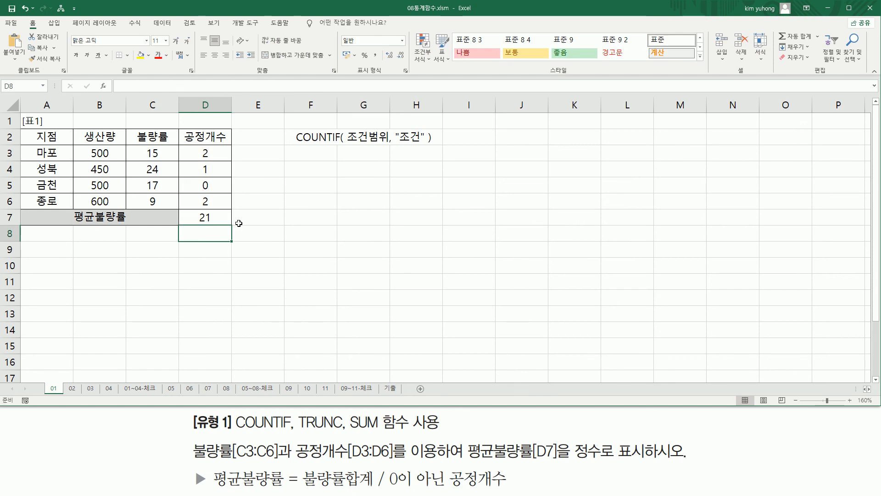
# Remove the ", 0" digits argument from the TRUNC formula in D7 and enter it
pyautogui.click(216, 217)
pyautogui.doubleClick(216, 217)
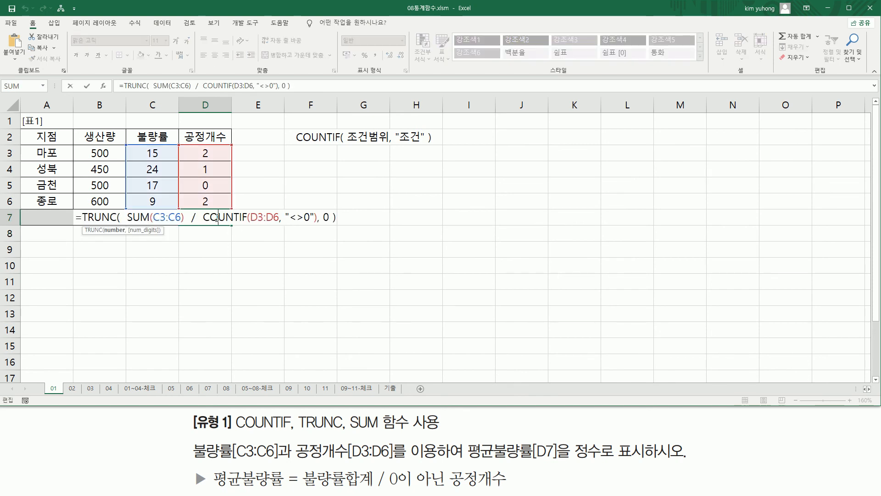
pyautogui.moveTo(317, 219); pyautogui.dragTo(330, 218)
pyautogui.press('BackSpace')
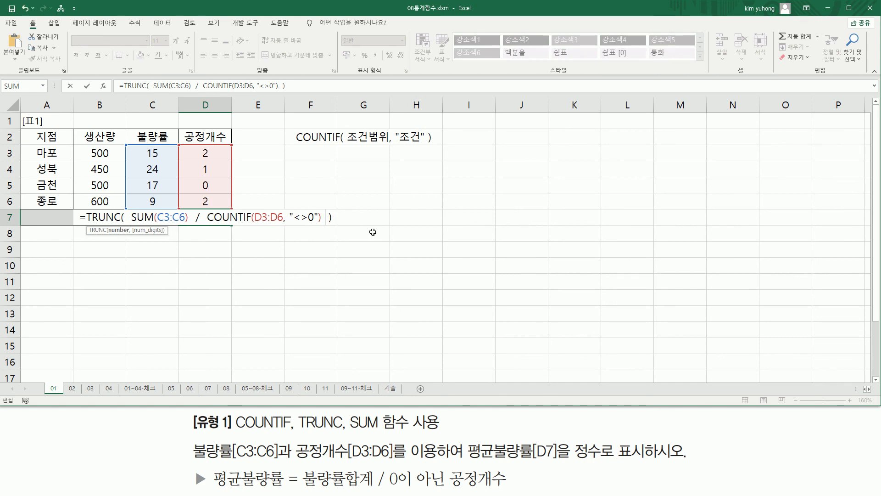
pyautogui.press('Return')
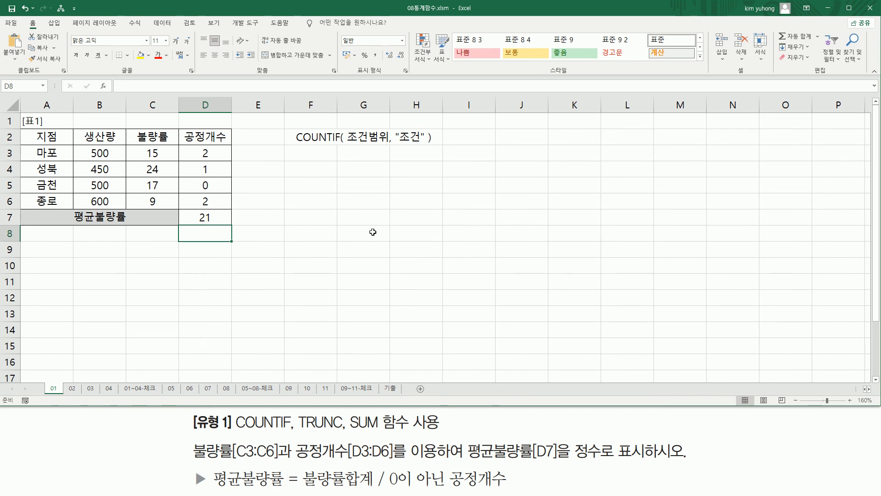
# Put the D7 formula =TRUNC( SUM(C3:C6) / COUNTIF(D3:D6, "<>0") ) into cell F4 as plain text
pyautogui.doubleClick(216, 219)
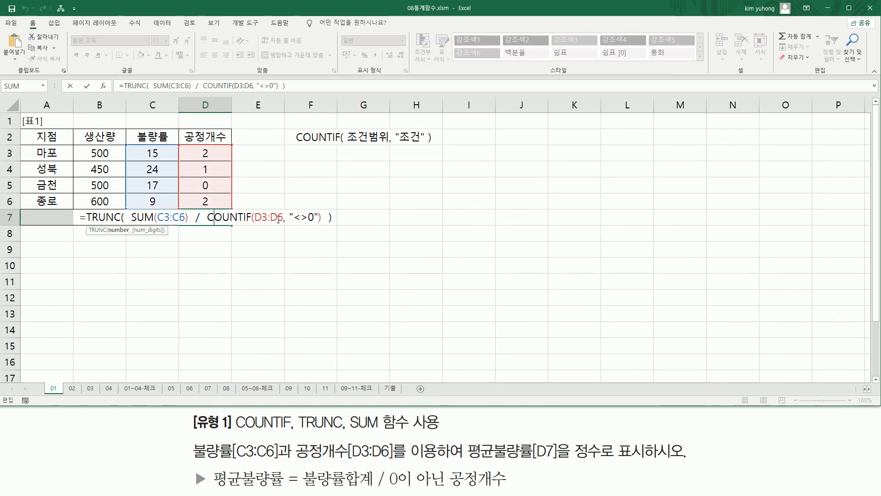
pyautogui.click(324, 217)
pyautogui.press('Return')
pyautogui.click(318, 172)
pyautogui.write("'")
pyautogui.write('=TRUNC( SUM(C3:C6) / COUNTIF(D3:D6, "<>0") )')
pyautogui.press('Return')
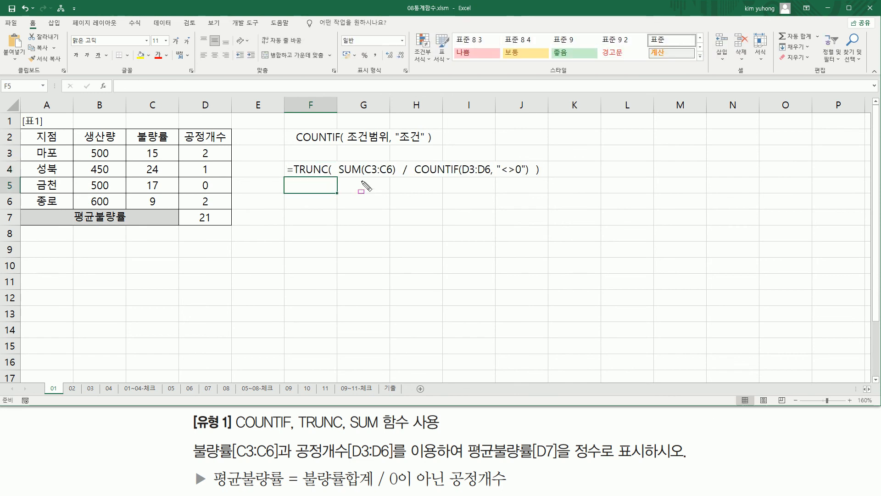
pyautogui.moveTo(340, 174); pyautogui.dragTo(396, 175)
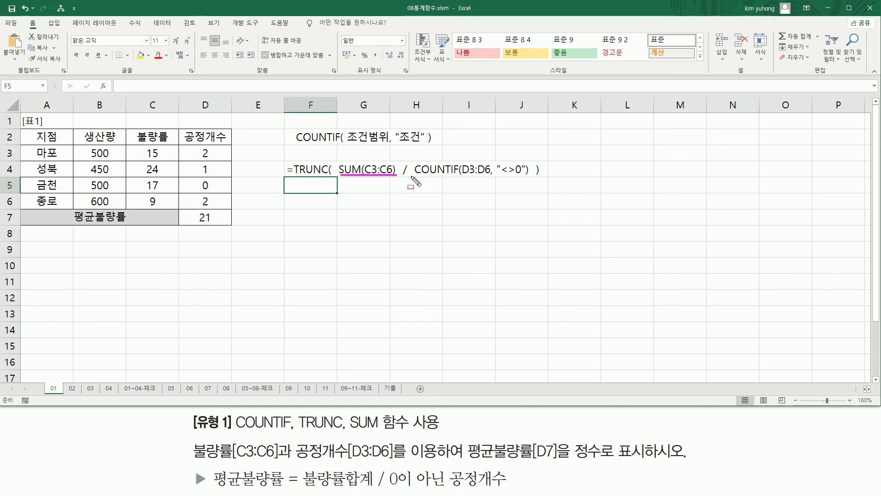
pyautogui.moveTo(411, 176); pyautogui.dragTo(528, 177)
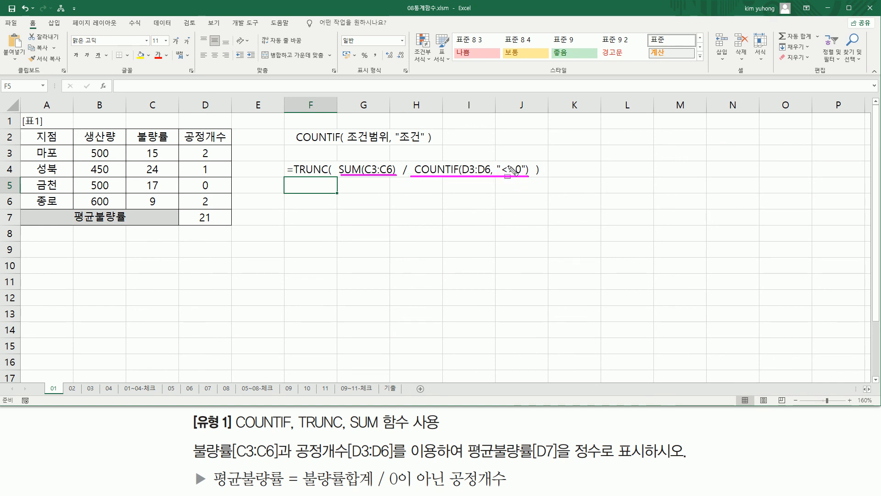
pyautogui.moveTo(402, 160); pyautogui.dragTo(410, 178)
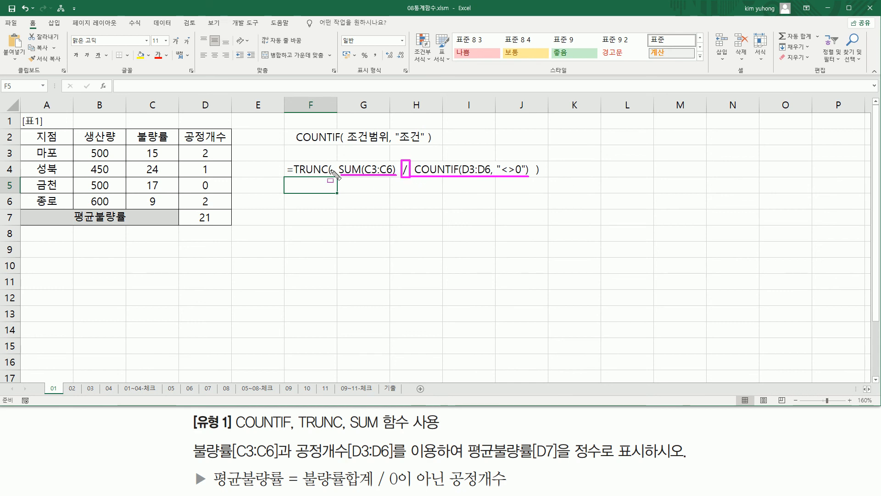
pyautogui.moveTo(338, 154)
pyautogui.mouseDown()
pyautogui.moveTo(536, 197)
pyautogui.moveTo(532, 186)
pyautogui.mouseUp()
pyautogui.moveTo(293, 177); pyautogui.dragTo(329, 177)
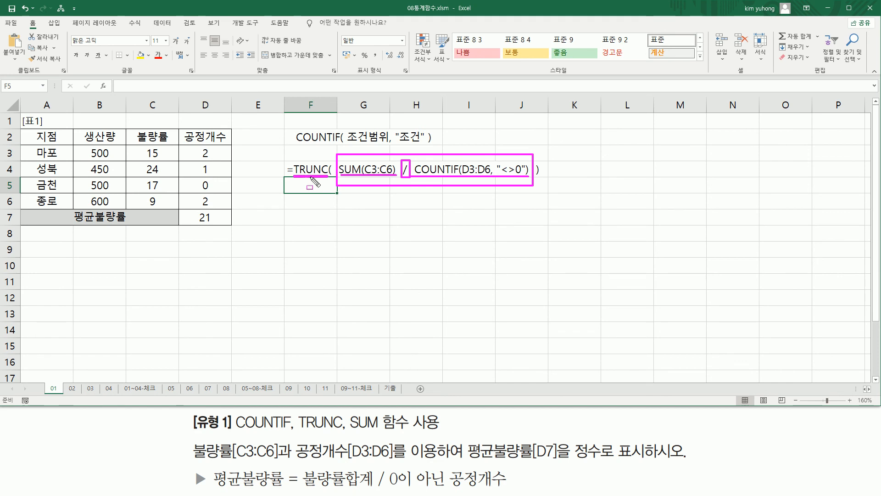
pyautogui.press('Escape')
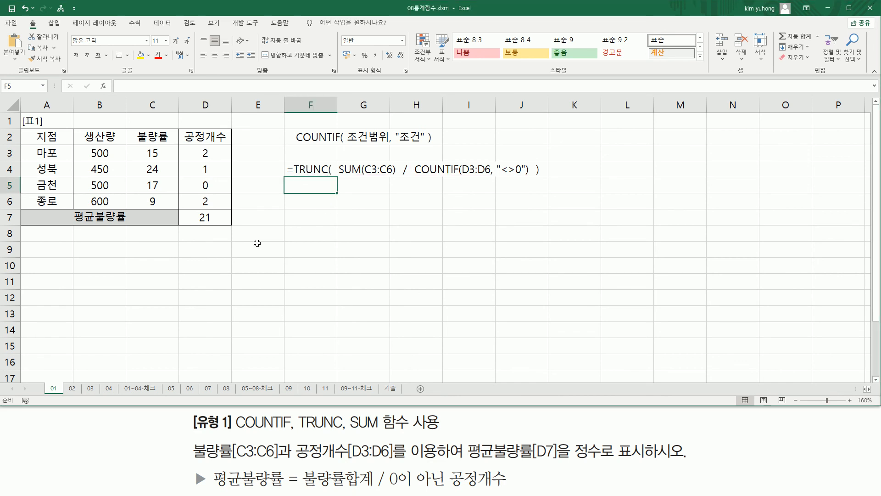